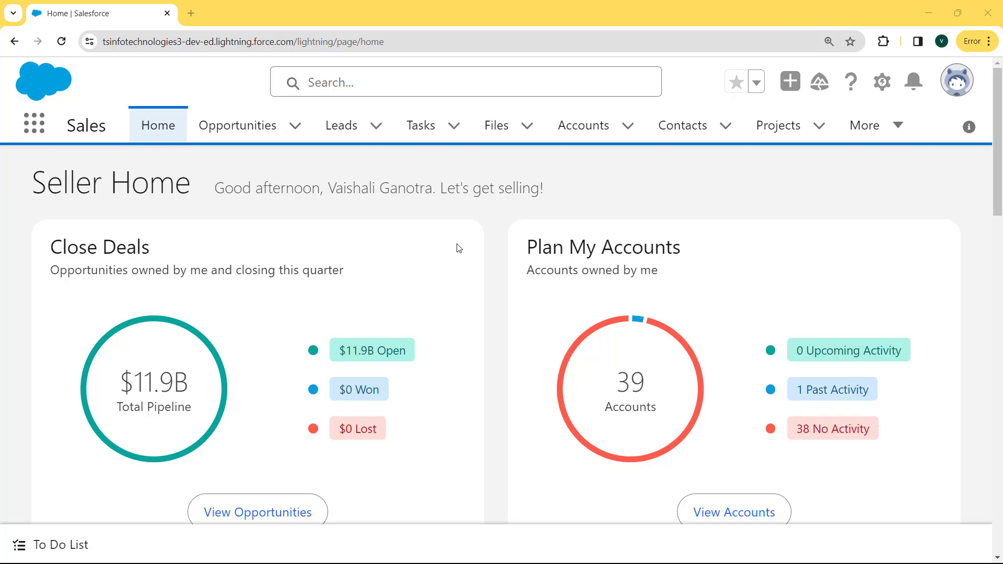
Open Setup in a new tab and go to the Object Manager list.
left_click(886, 84)
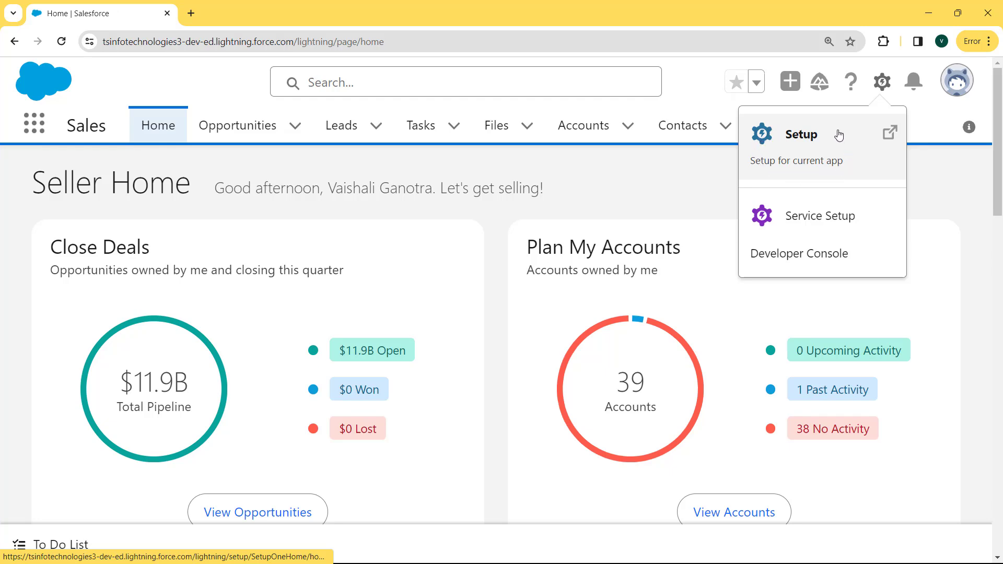
left_click(797, 150)
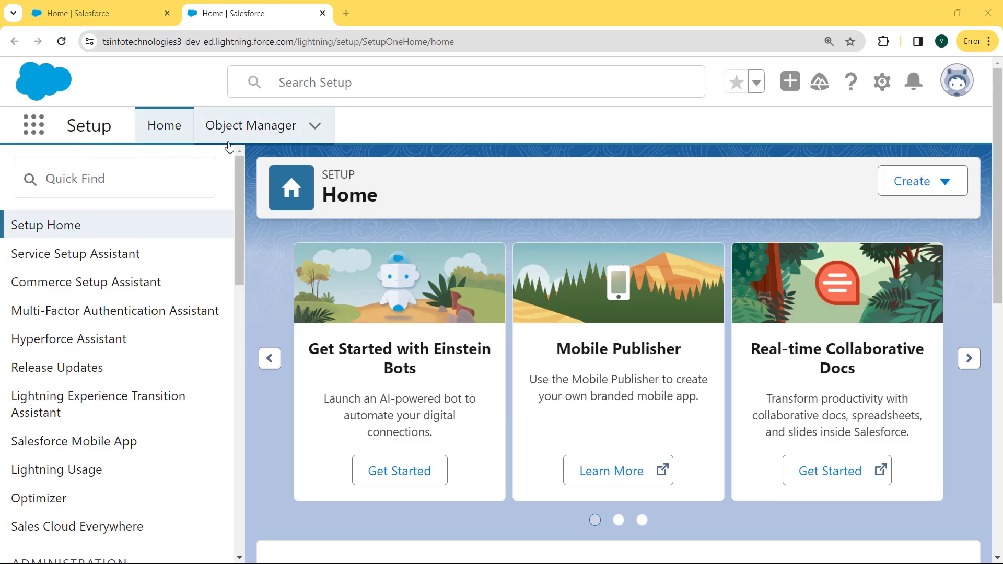
left_click(273, 119)
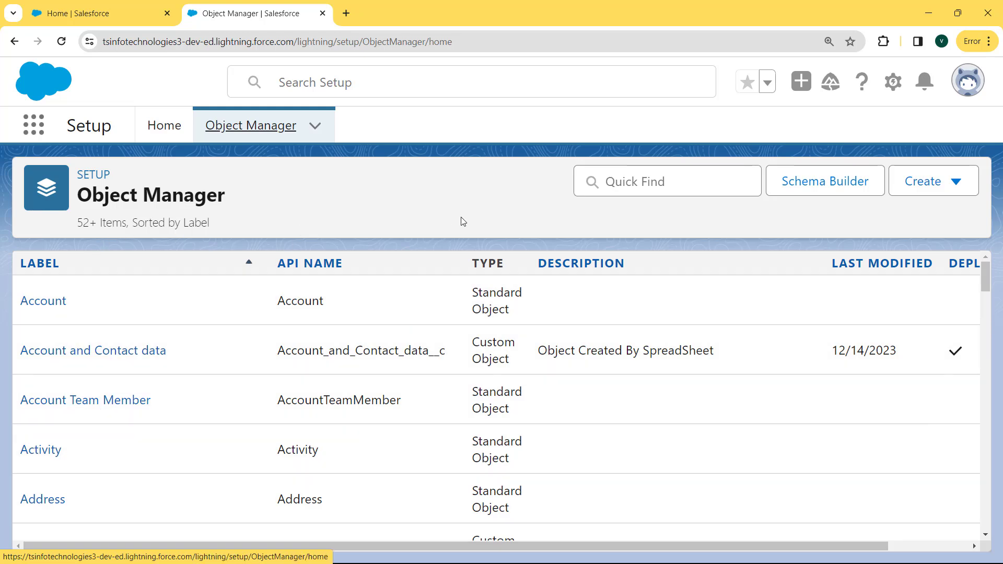
Filter the Object Manager by 'customer' and open the Customer__c object.
left_click(633, 179)
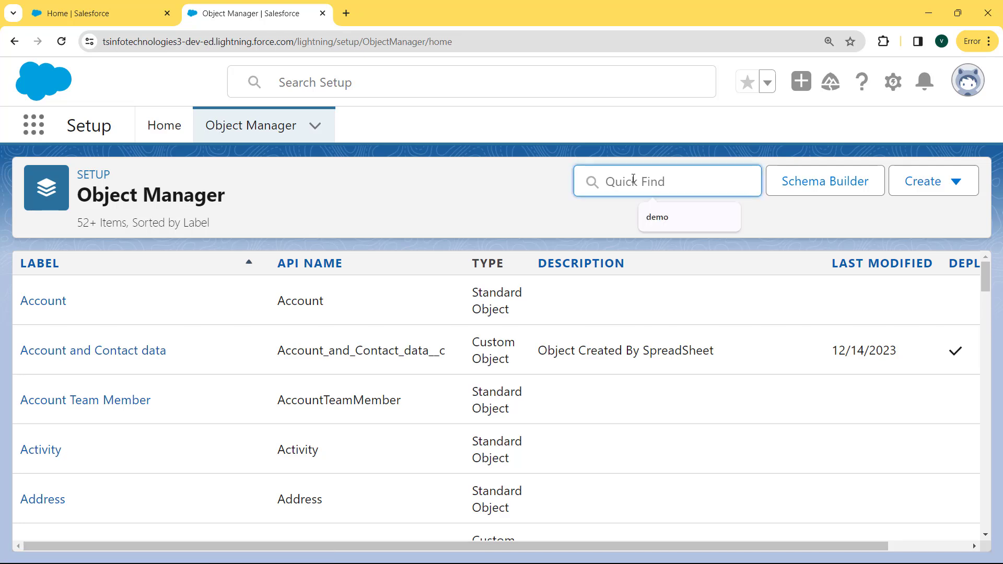
type("custo")
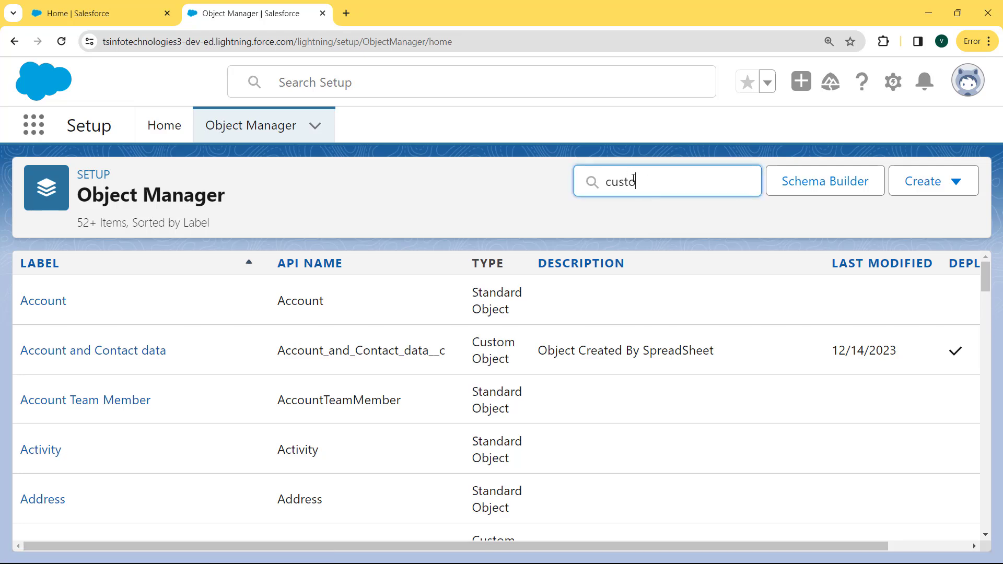
type("mer")
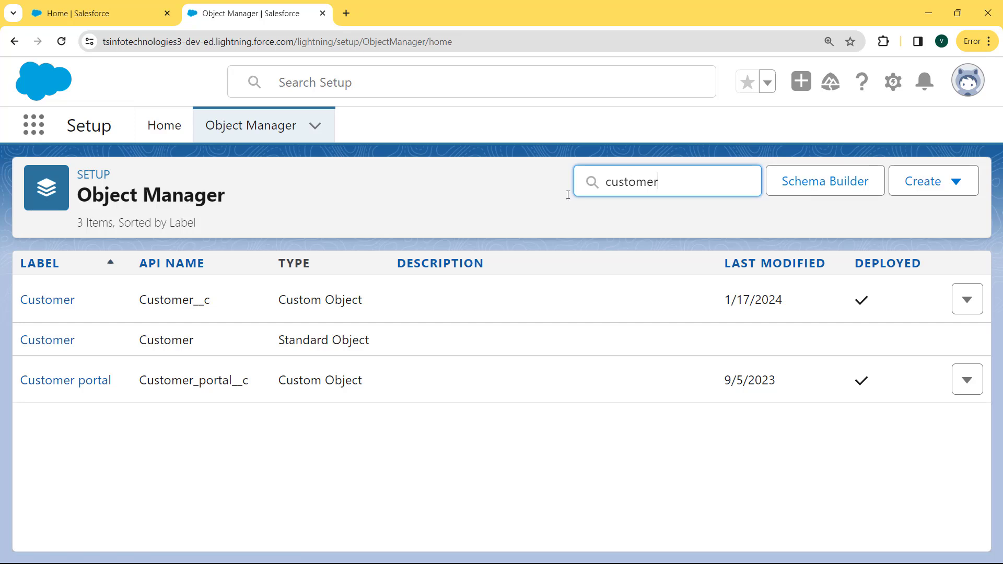
left_click(64, 306)
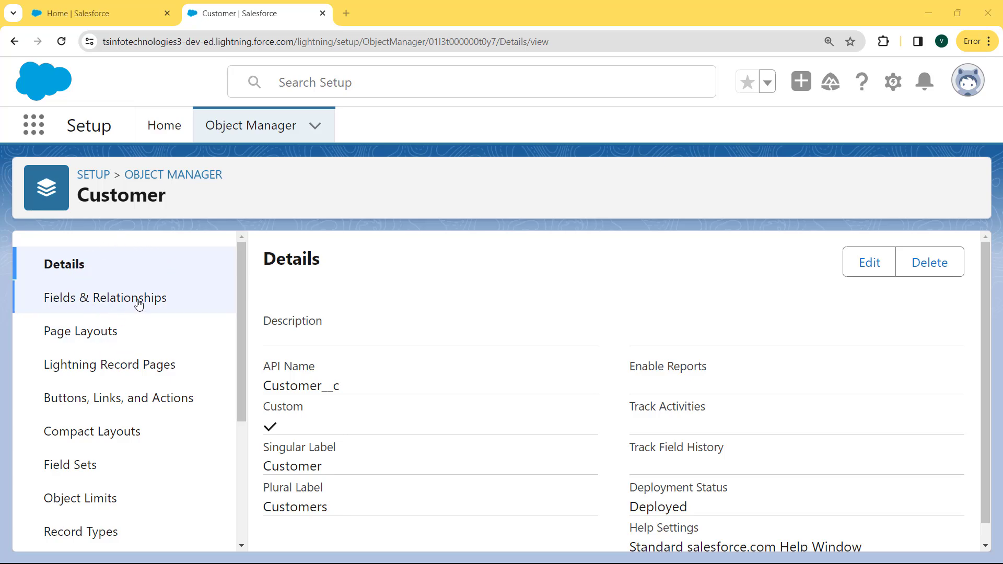
Open the Customer object's Email field from its Fields & Relationships list.
left_click(111, 309)
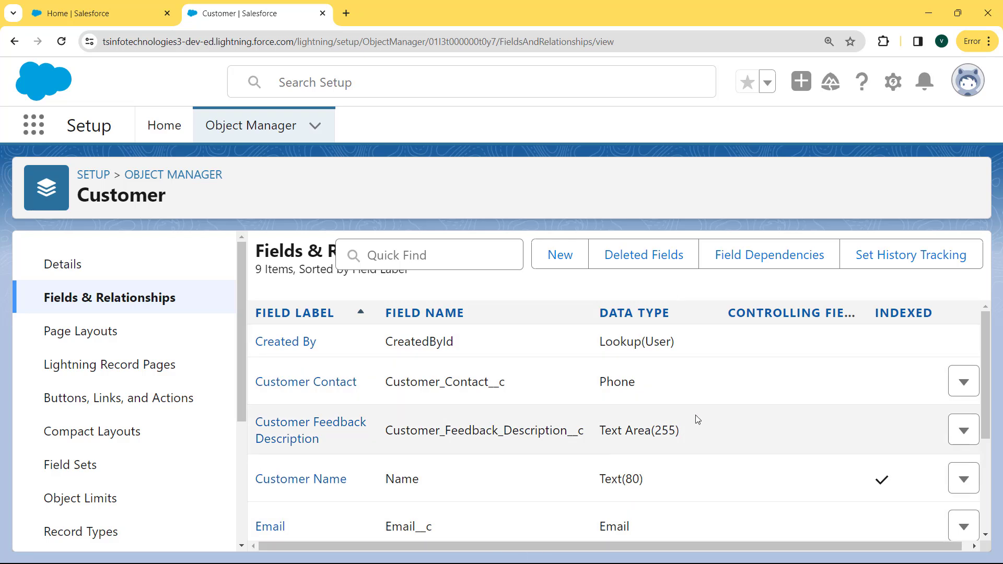
left_click_drag(985, 349, 987, 401)
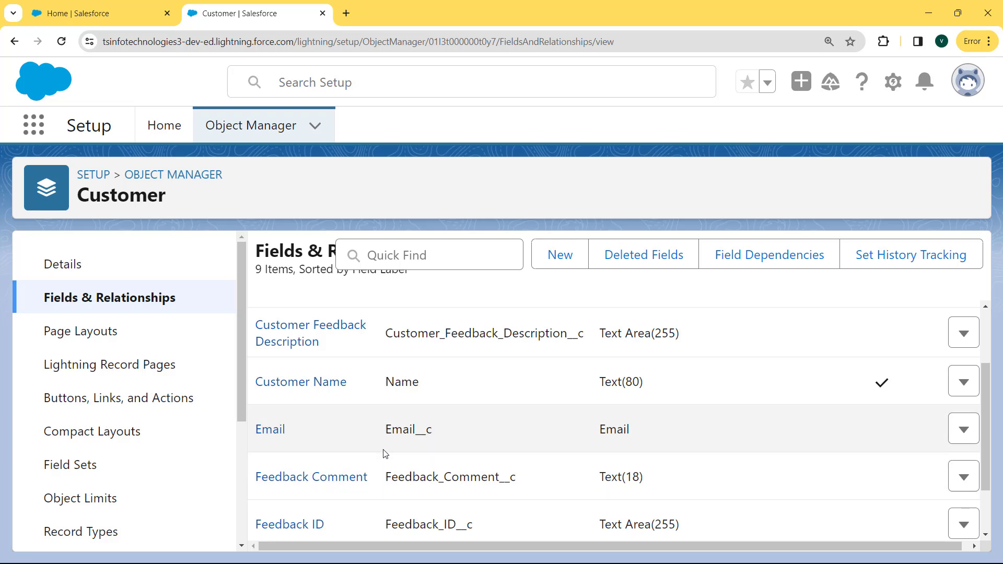
left_click(279, 435)
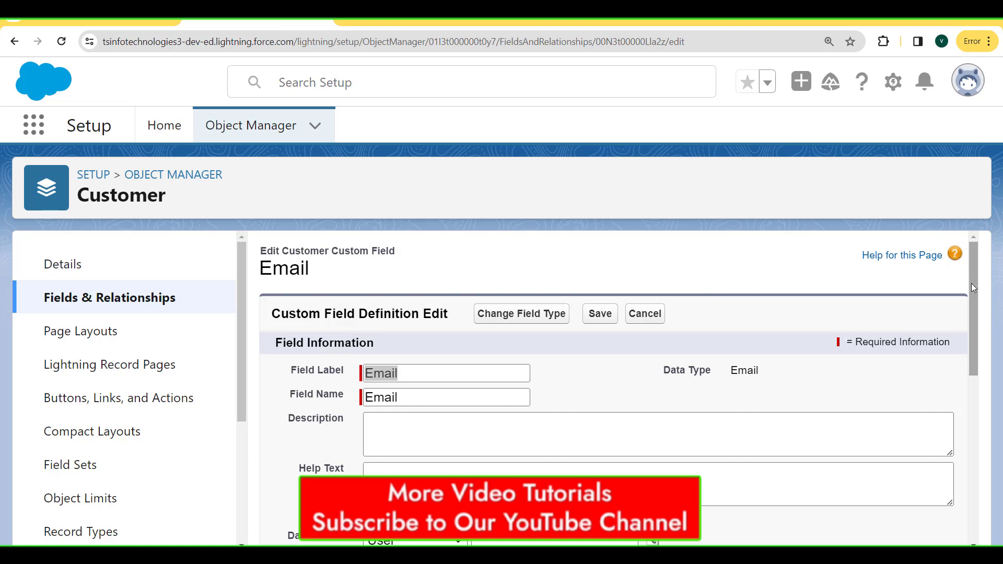
Make the Customer Email__c field Unique, disallowing duplicate values, and save it.
left_click_drag(971, 287, 969, 451)
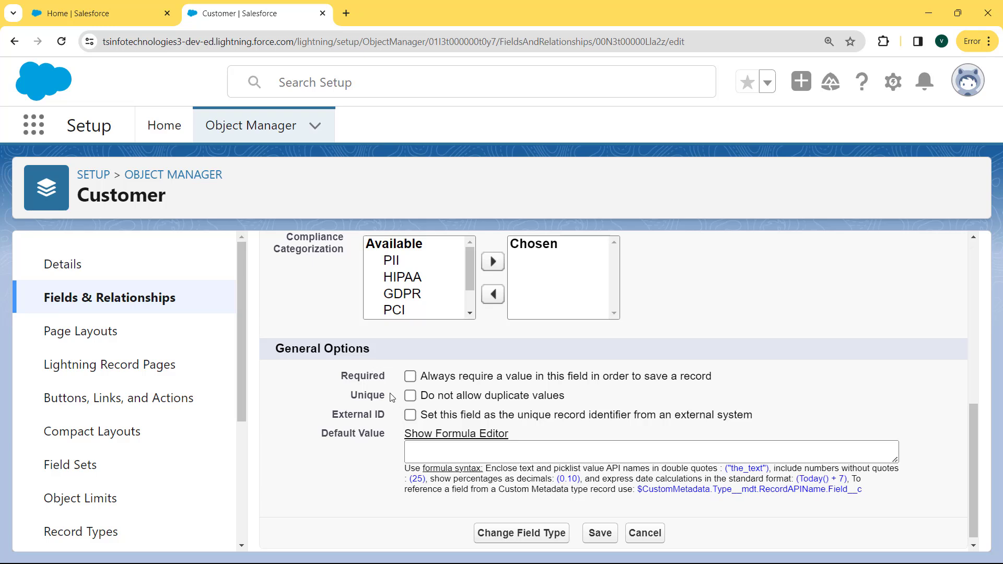
left_click_drag(390, 396, 338, 402)
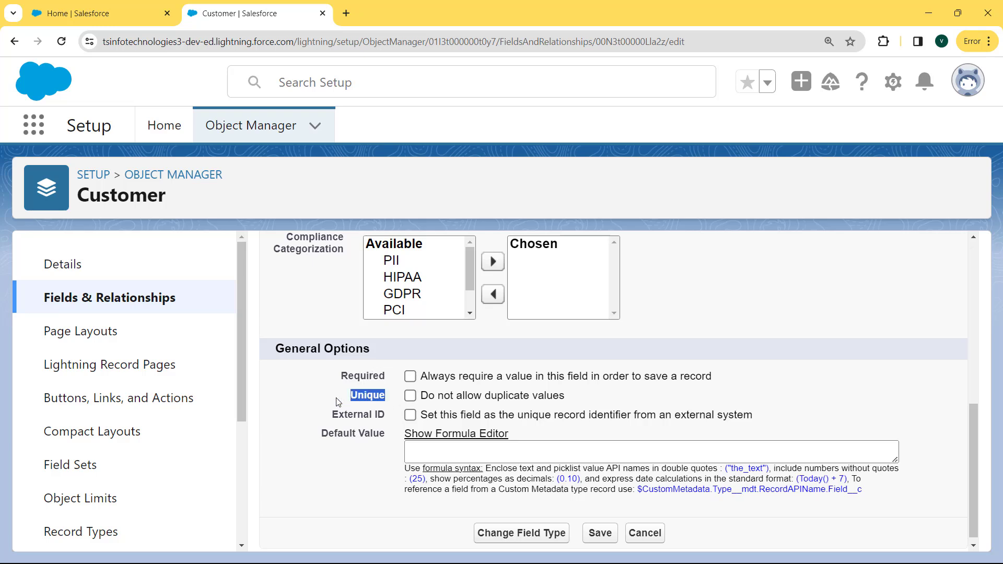
left_click(411, 396)
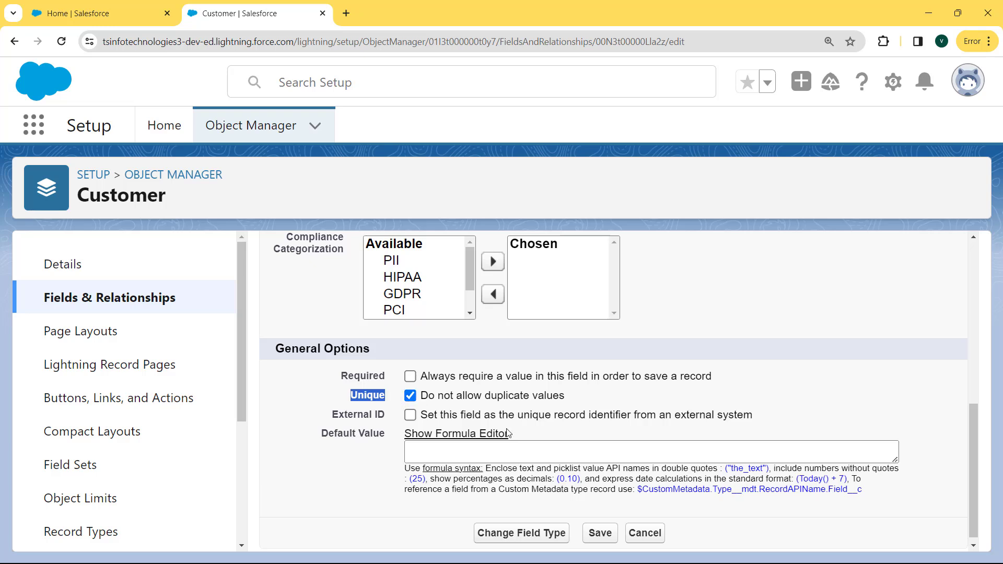
left_click(600, 533)
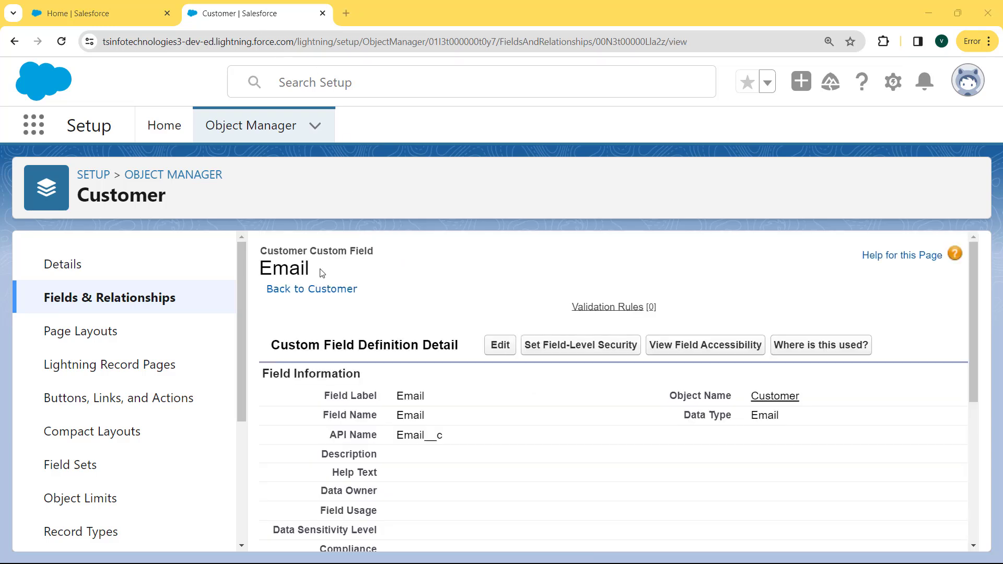
left_click_drag(972, 292, 964, 427)
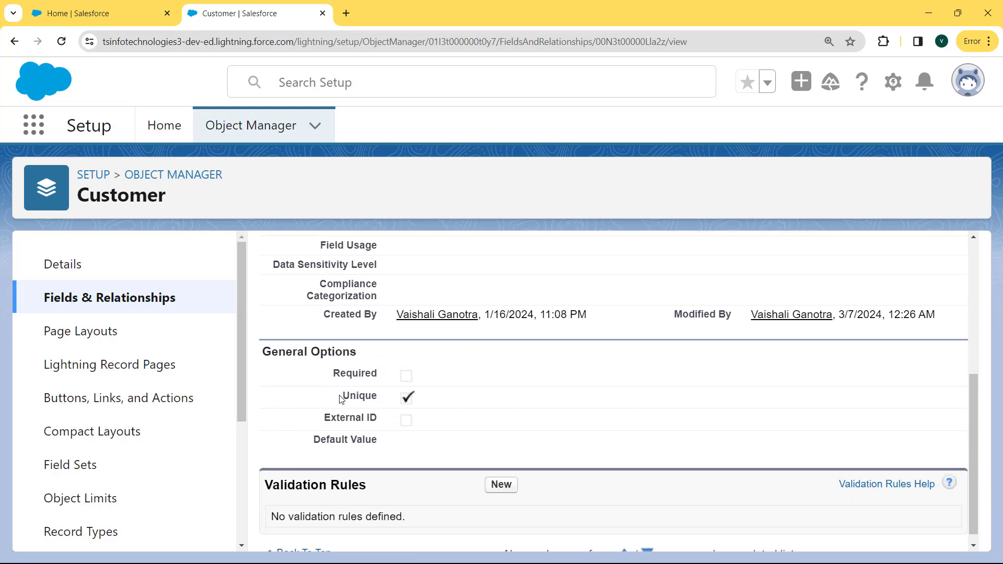
left_click_drag(341, 396, 440, 400)
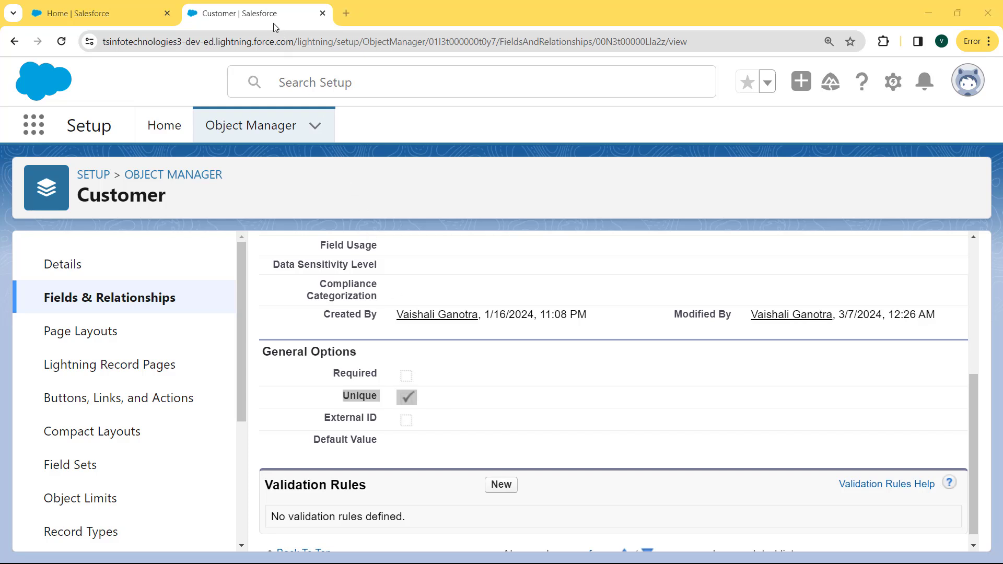
Switch to the Sales app through an App Launcher search for 'sales'.
left_click(51, 131)
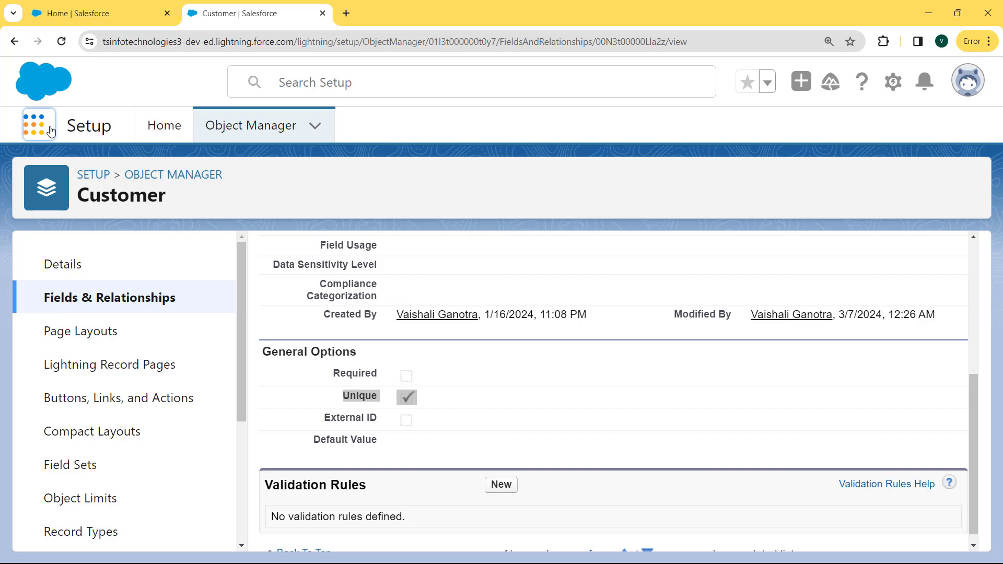
type("sa")
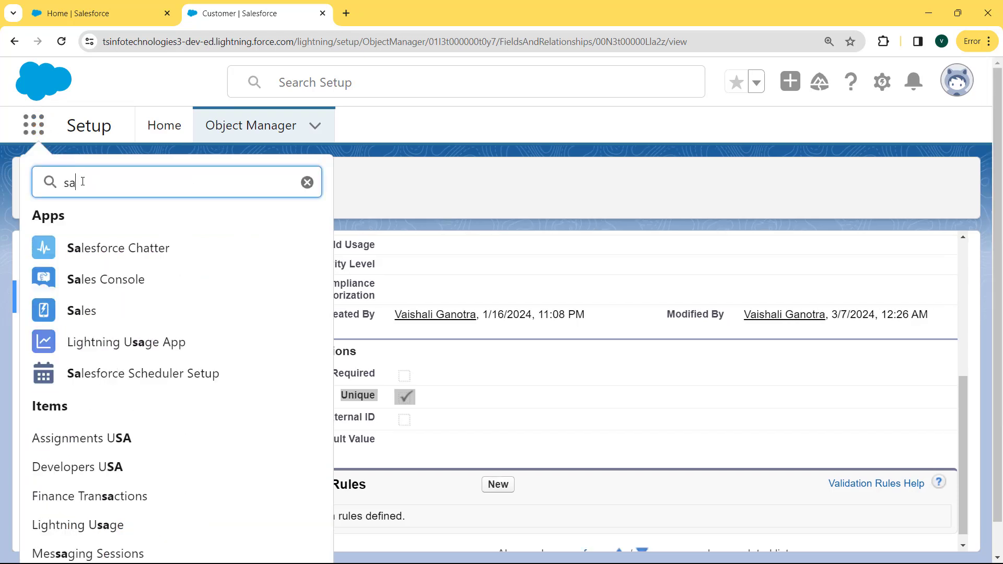
type("les")
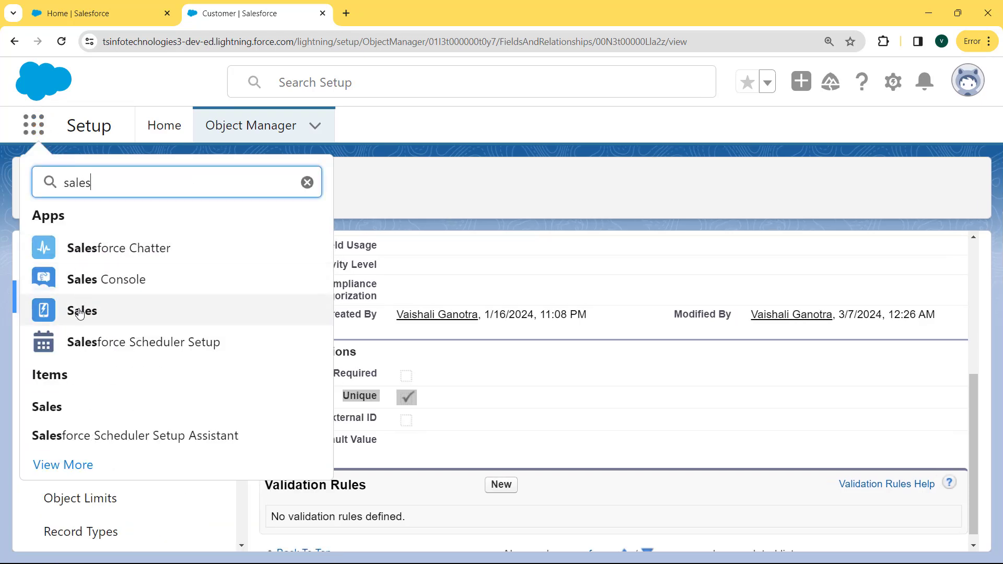
left_click(79, 312)
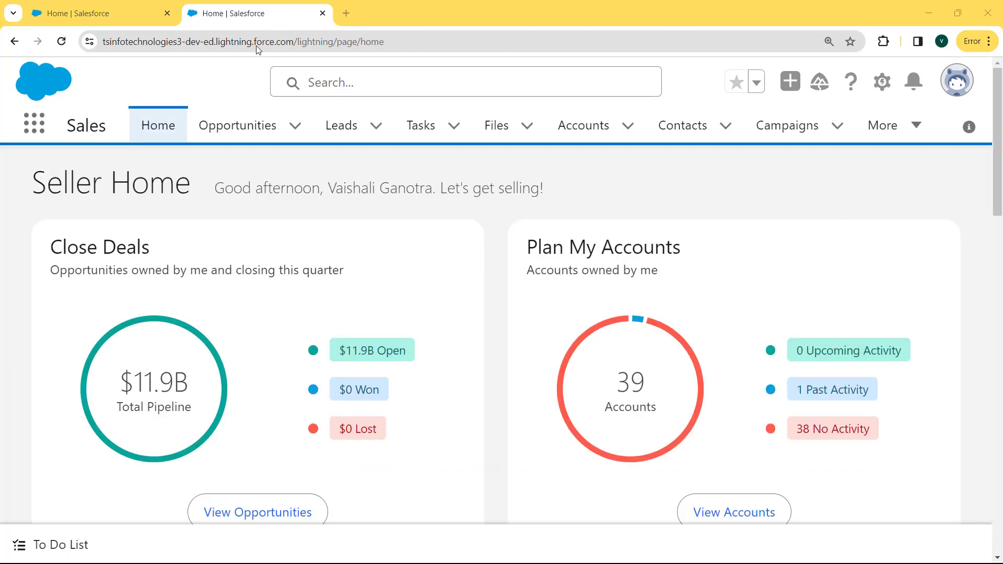
Open the Customers list from the More navigation menu.
left_click(917, 133)
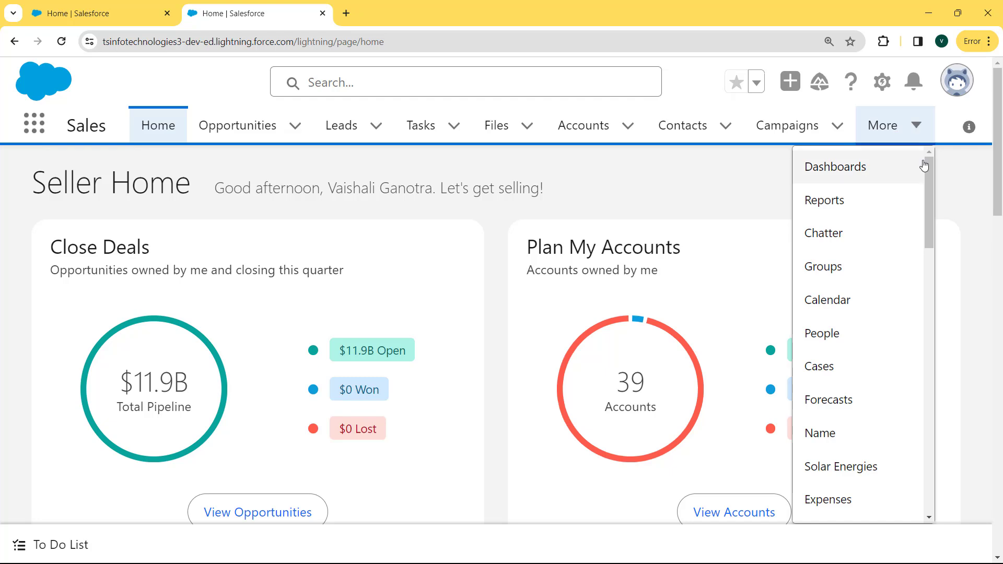
left_click_drag(928, 176, 929, 418)
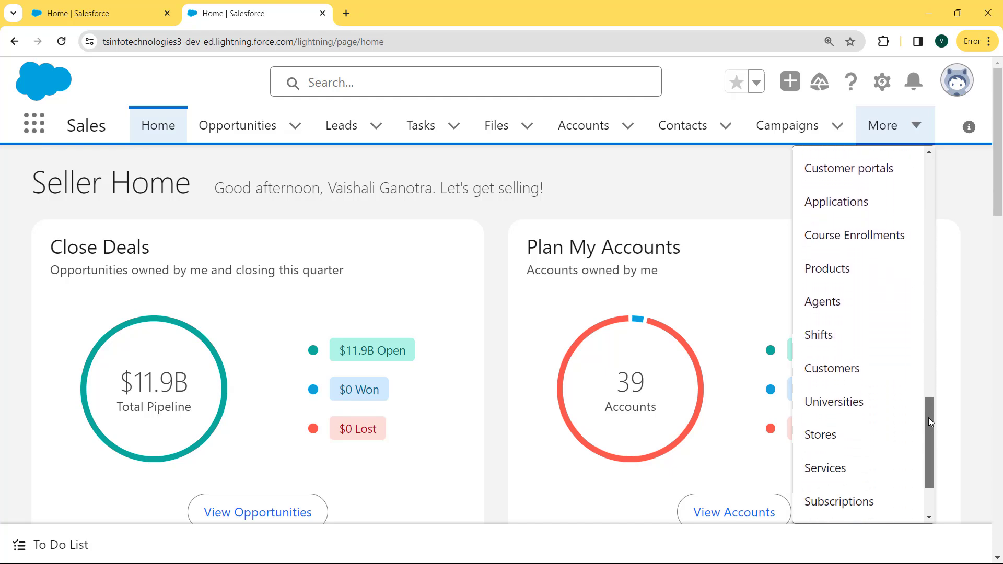
left_click(850, 374)
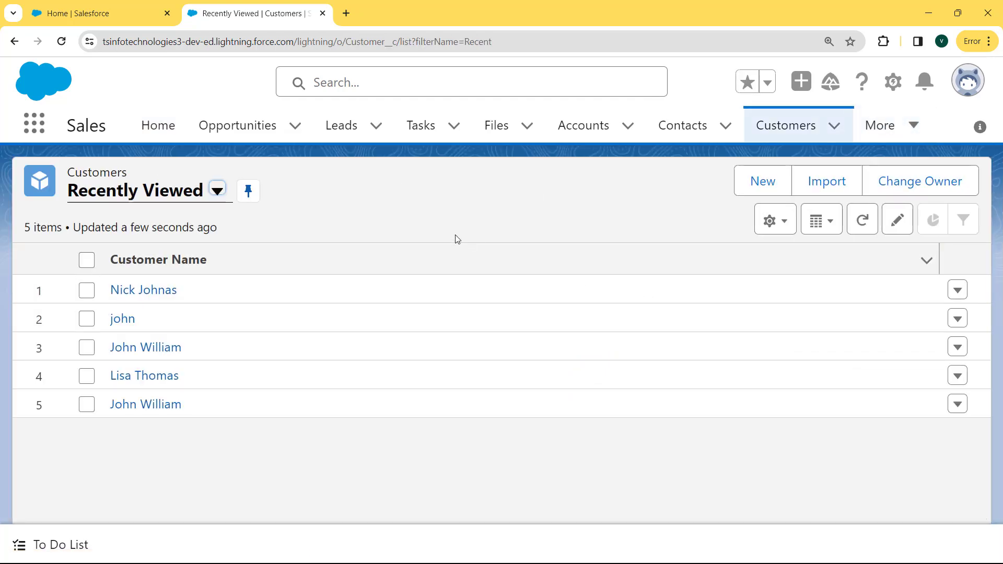
Start a new Customer with the customer's name and description 'This is Salesforce'.
left_click(762, 183)
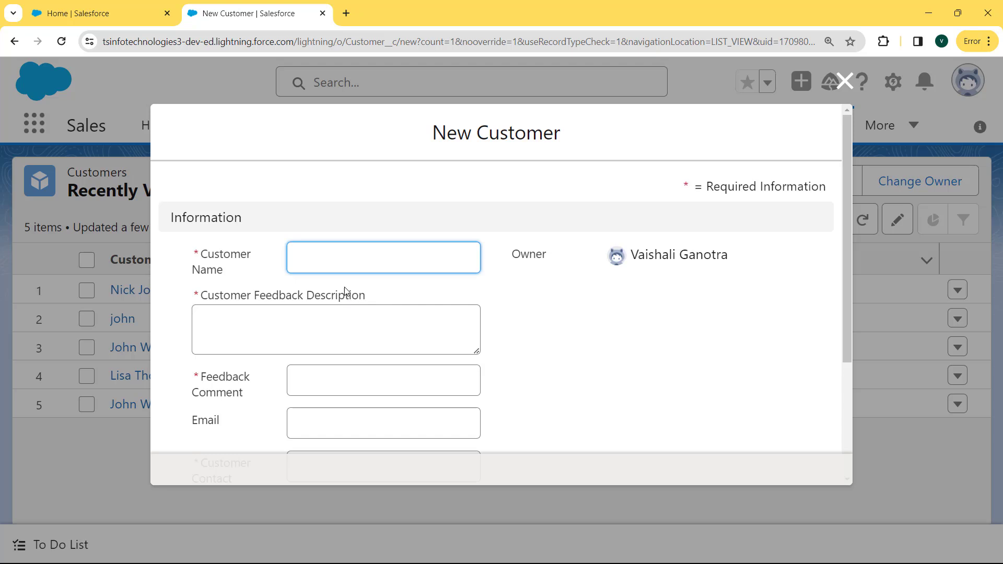
left_click(342, 256)
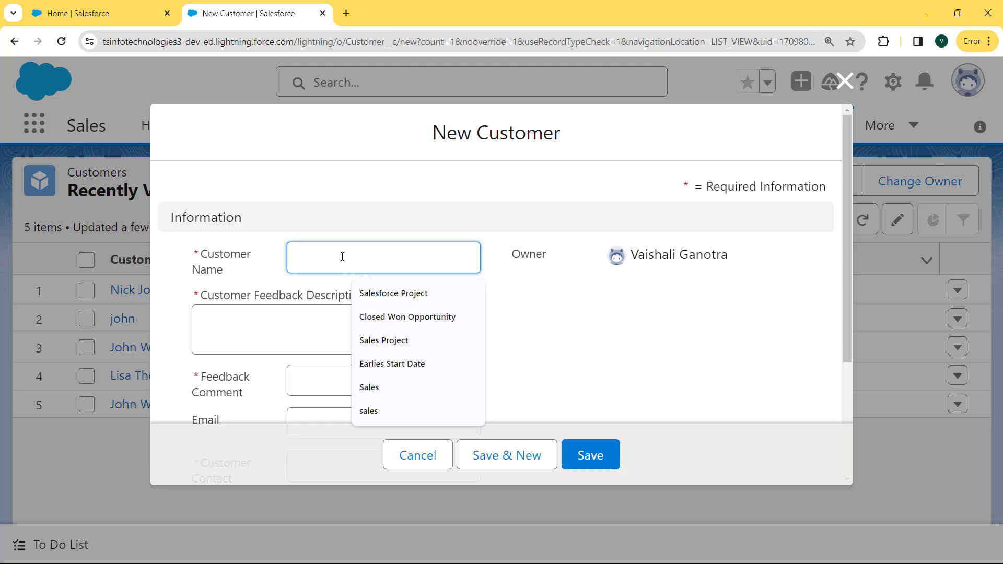
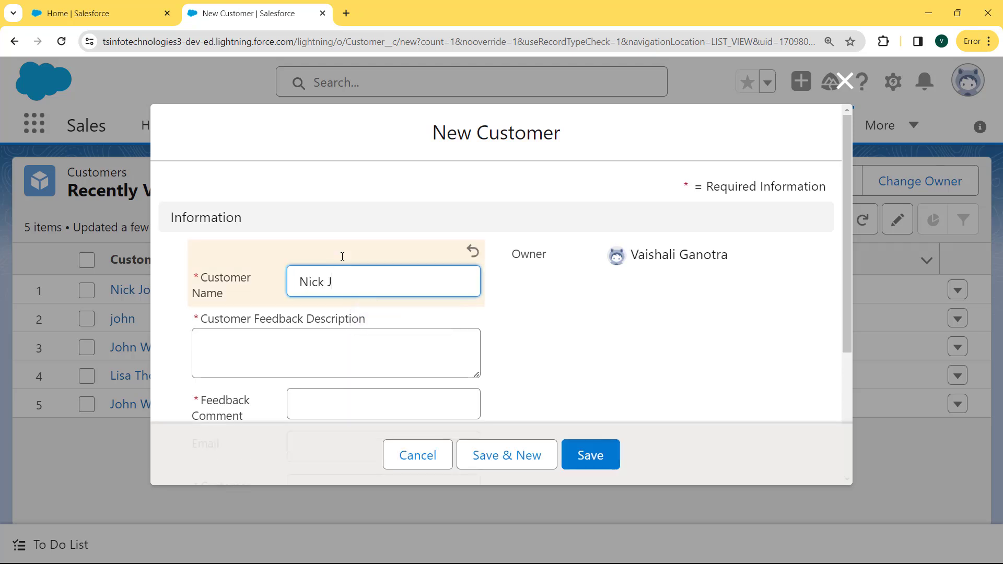
left_click(306, 357)
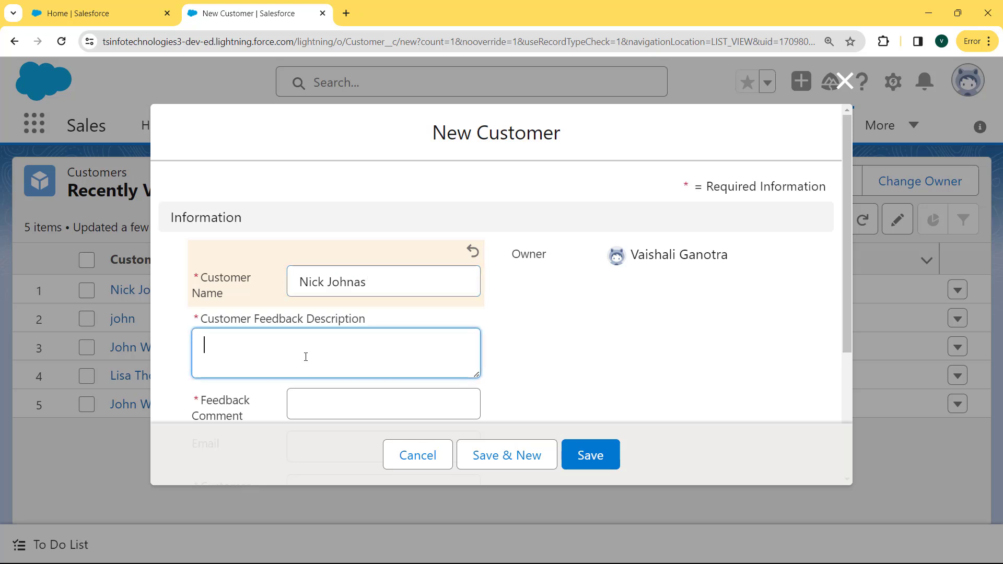
type("This ")
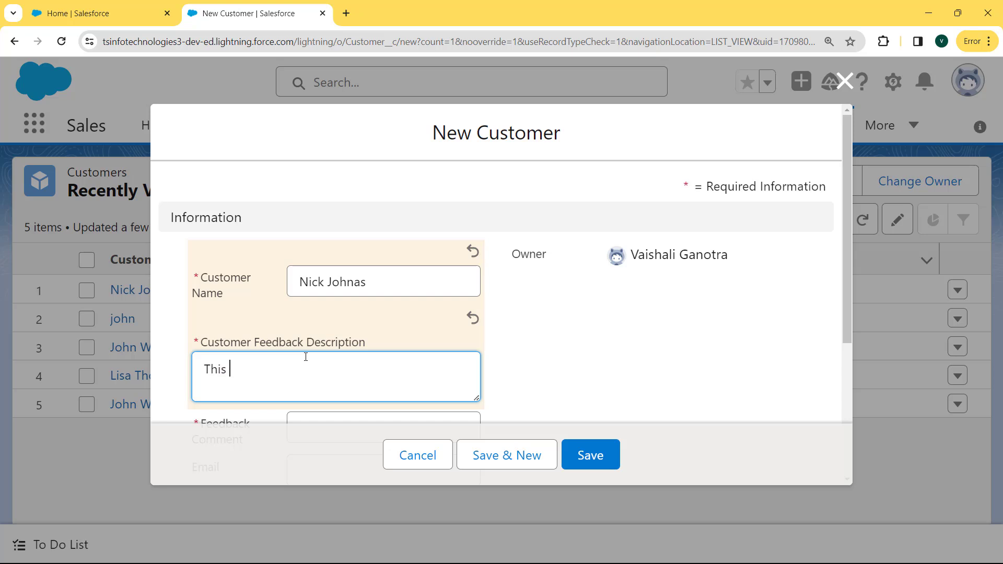
type("is Salesforce")
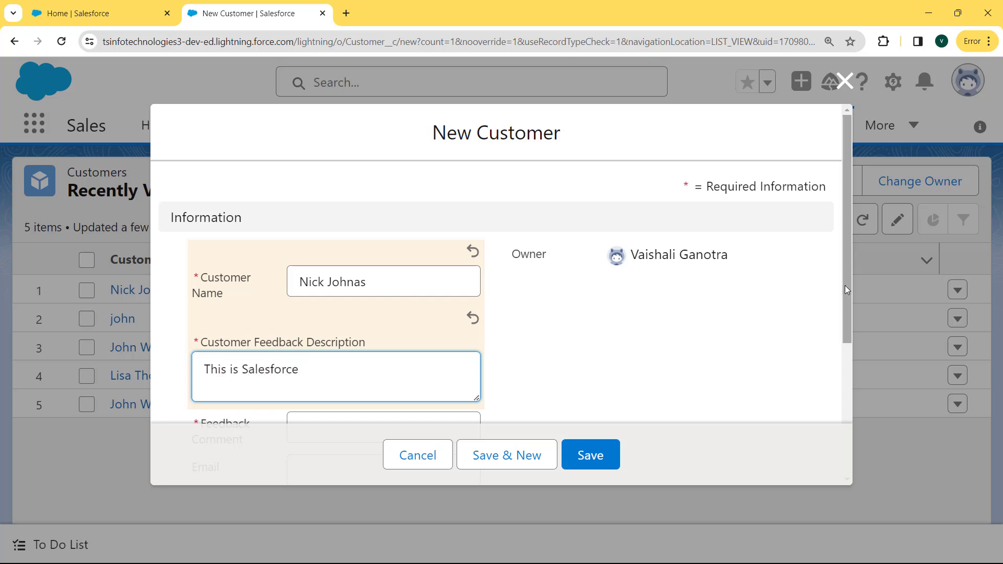
Add feedback comment 'Good', the customer's email and contact number, then save.
left_click_drag(847, 290, 848, 404)
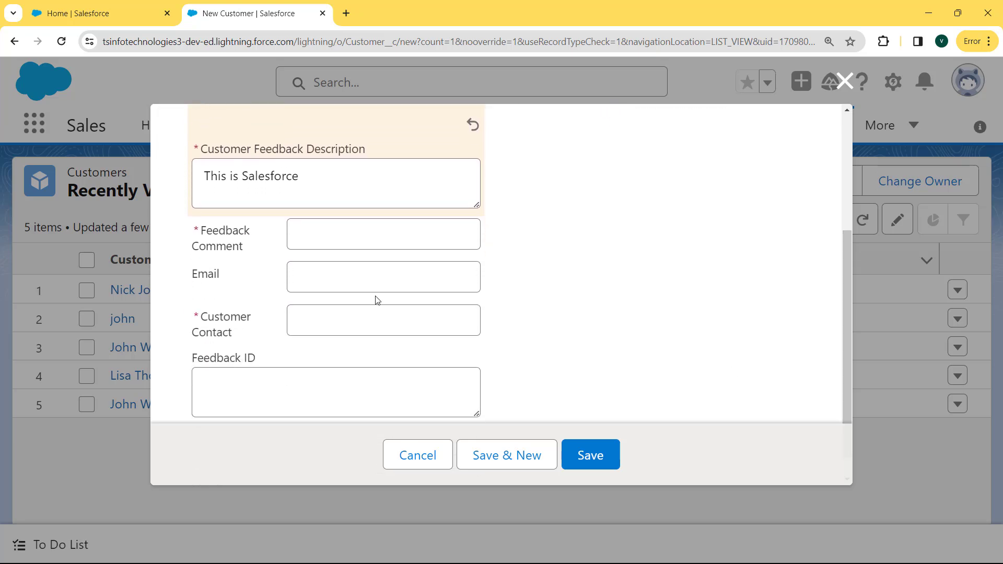
left_click(321, 237)
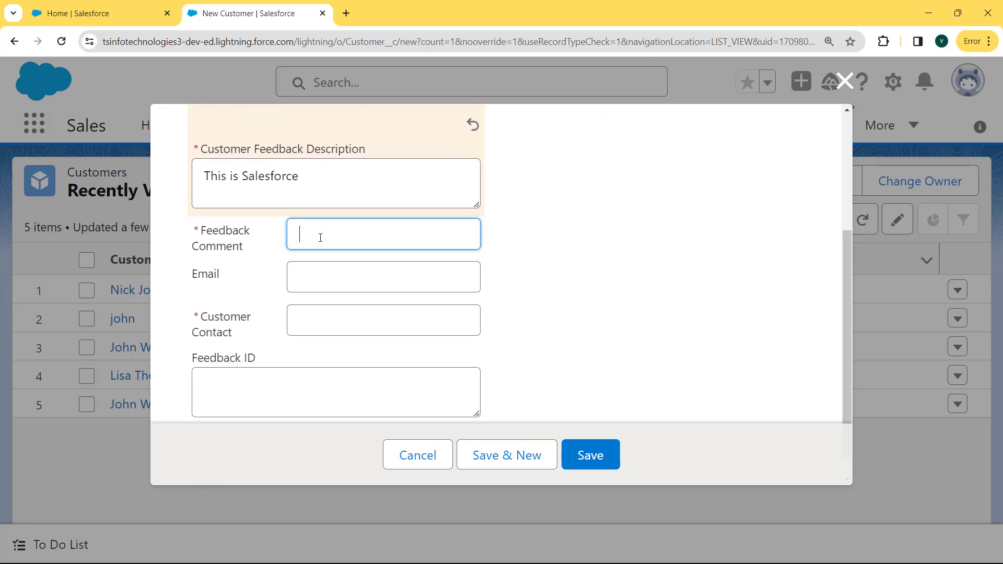
type("Good")
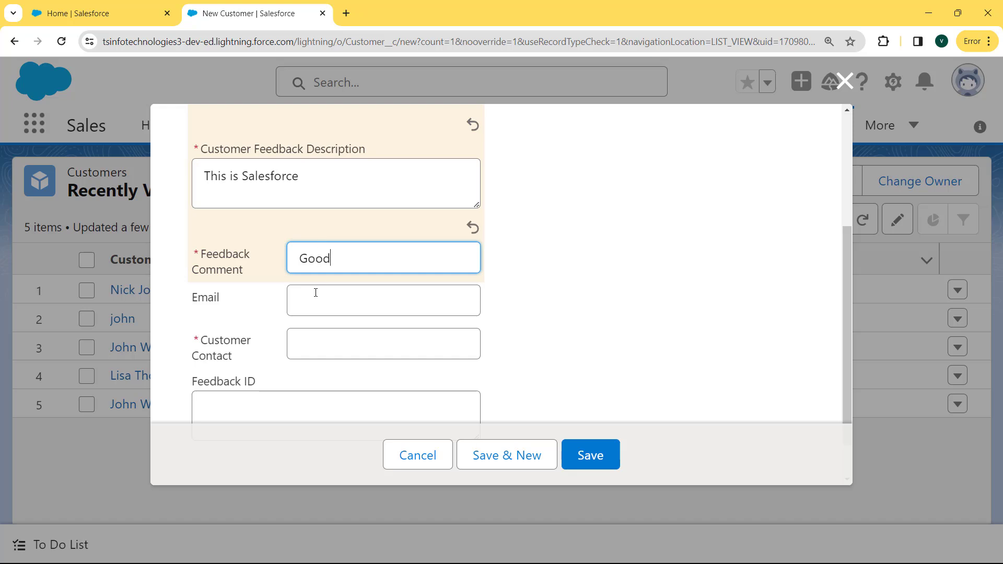
left_click(315, 293)
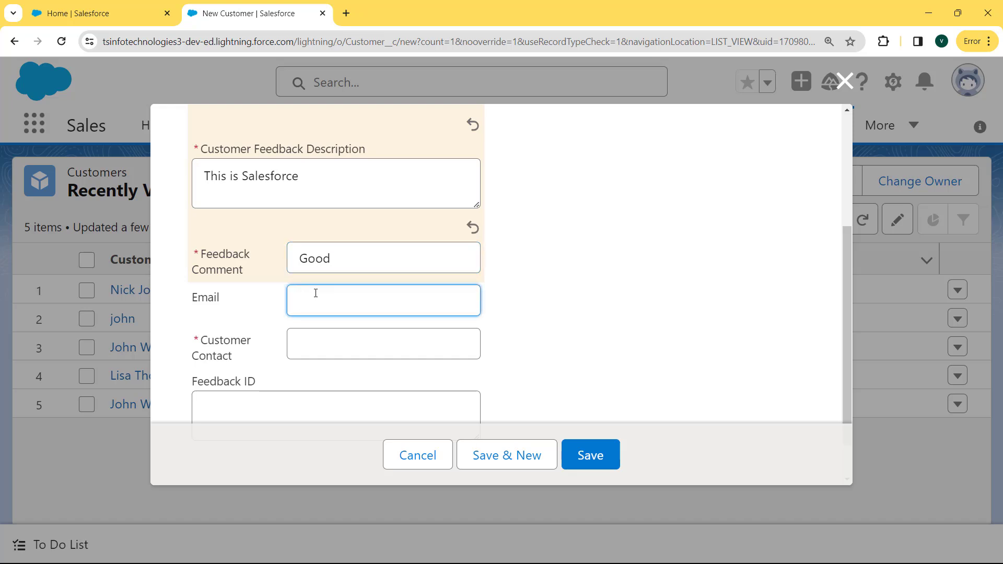
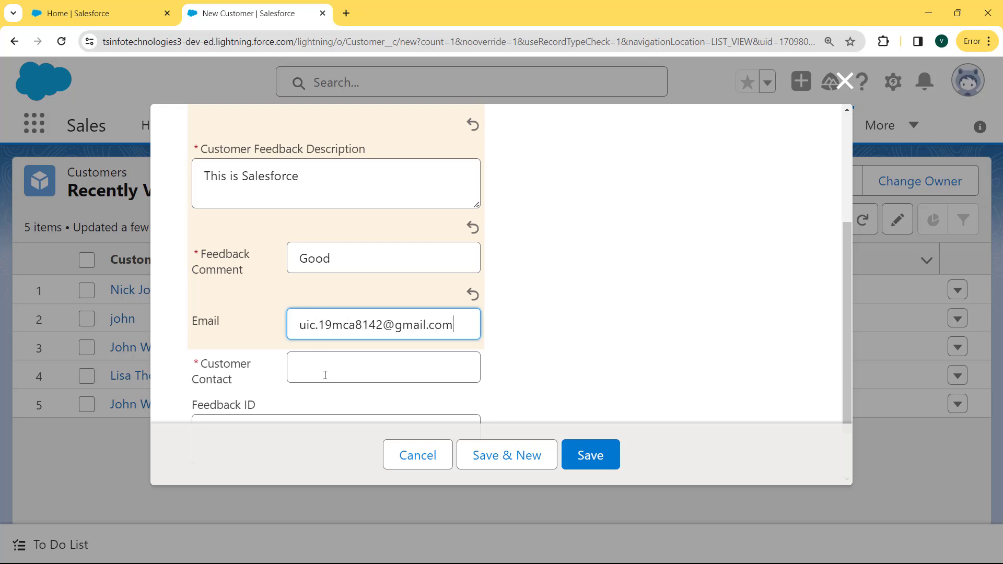
left_click(325, 375)
type("63993793")
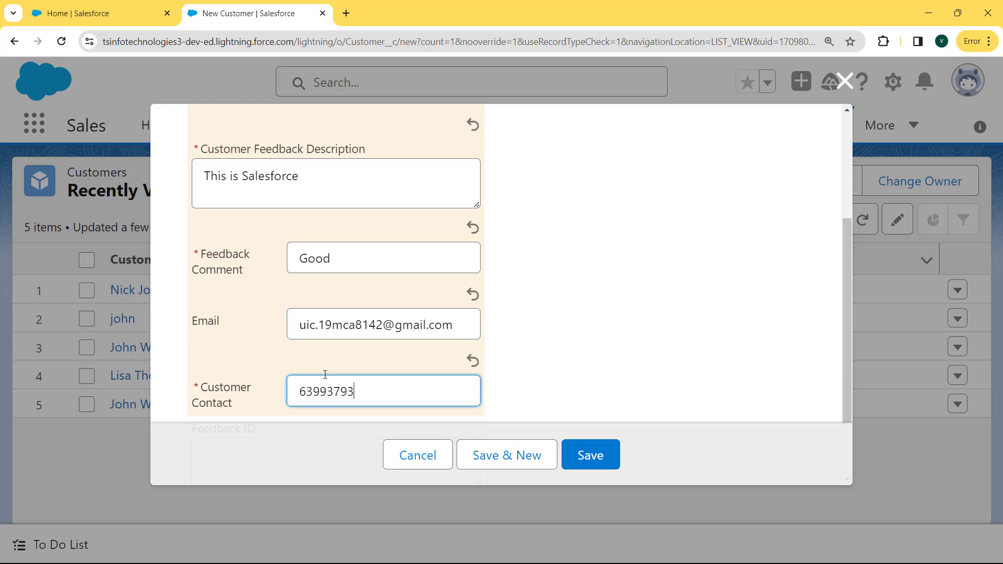
left_click_drag(847, 338, 846, 384)
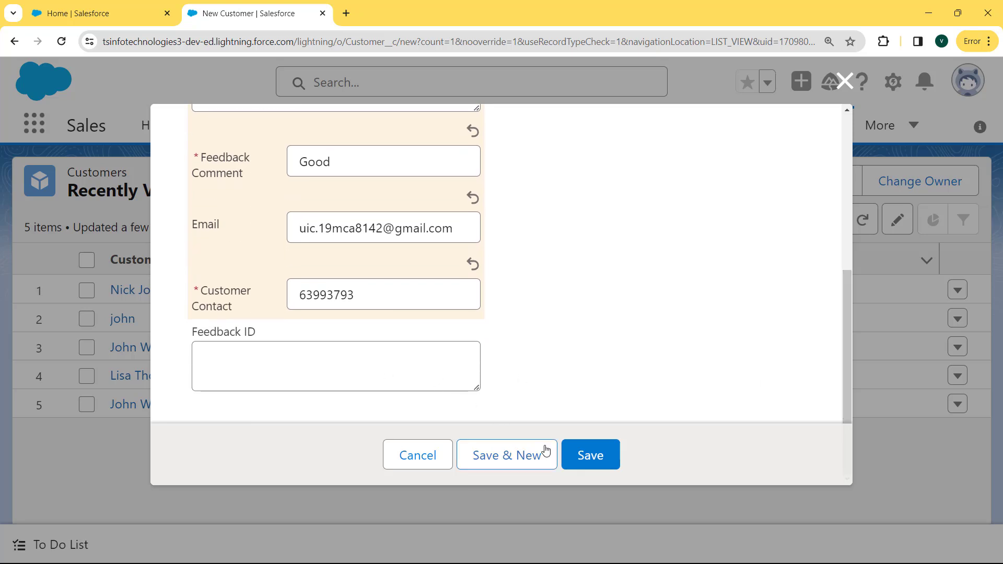
left_click(584, 462)
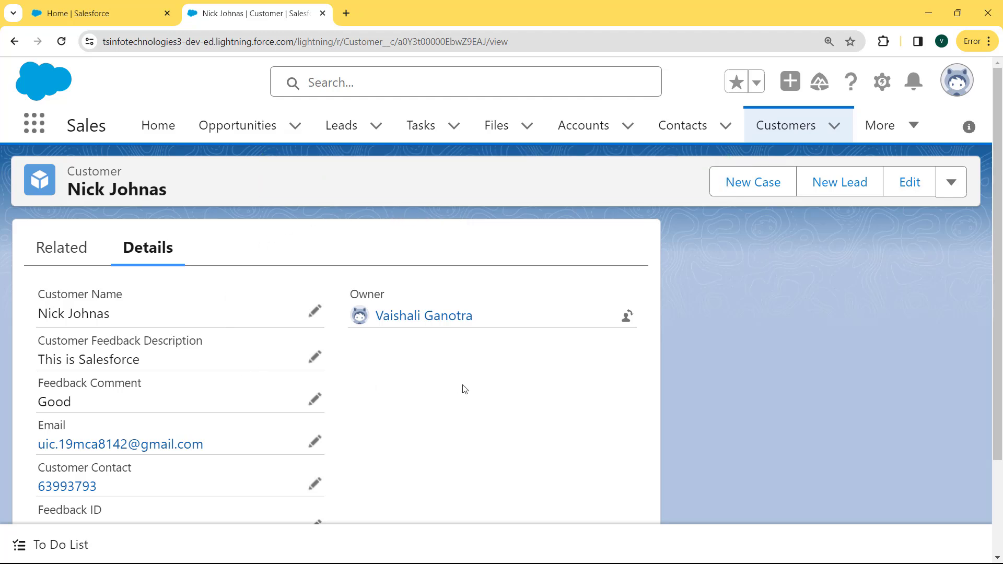
Scroll the saved Customer's Details to review description, comment, email and contact.
left_click_drag(999, 253, 1001, 282)
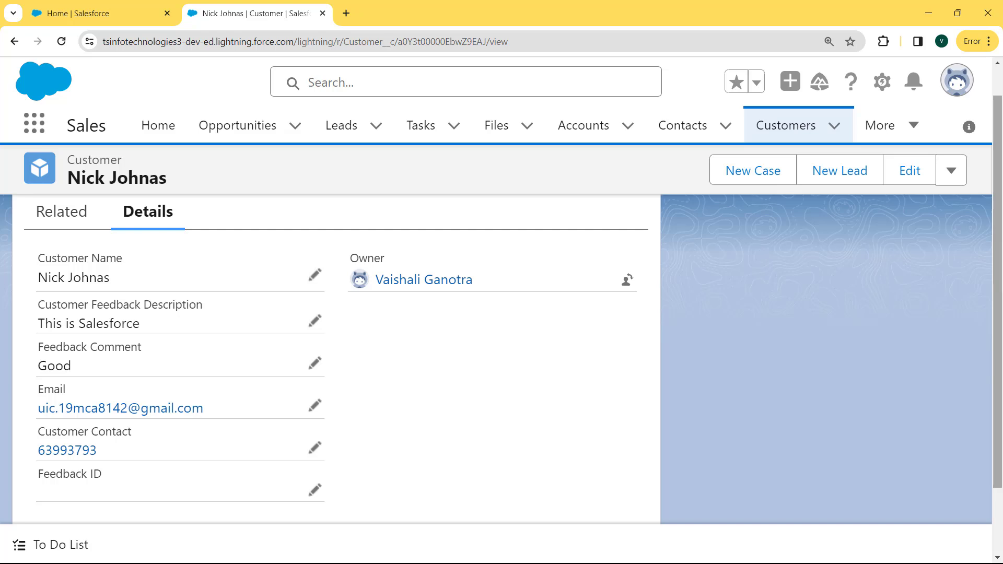
Switch to Salesforce Classic and open Setup's User Fields page via Quick Find 'user'.
left_click(950, 92)
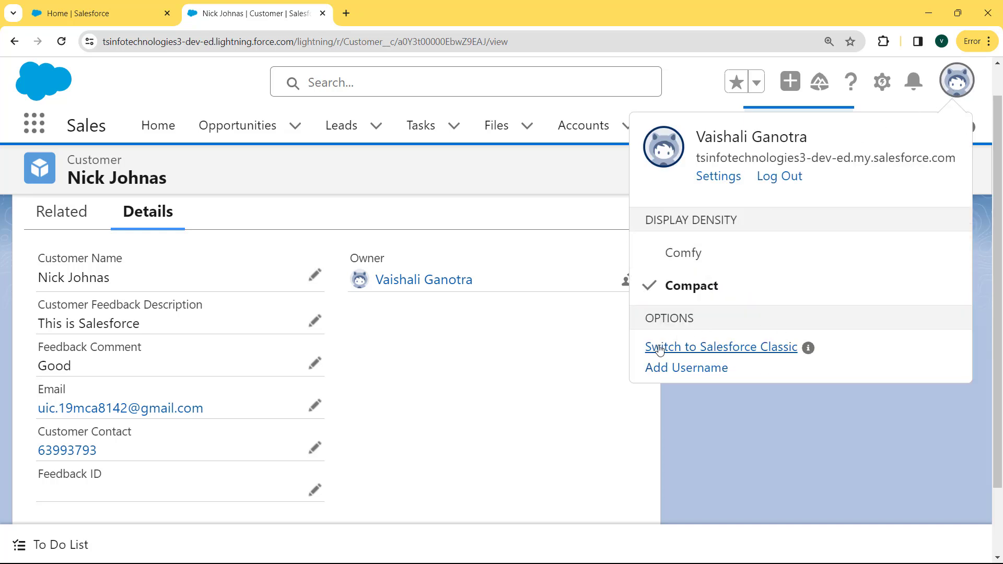
left_click(713, 351)
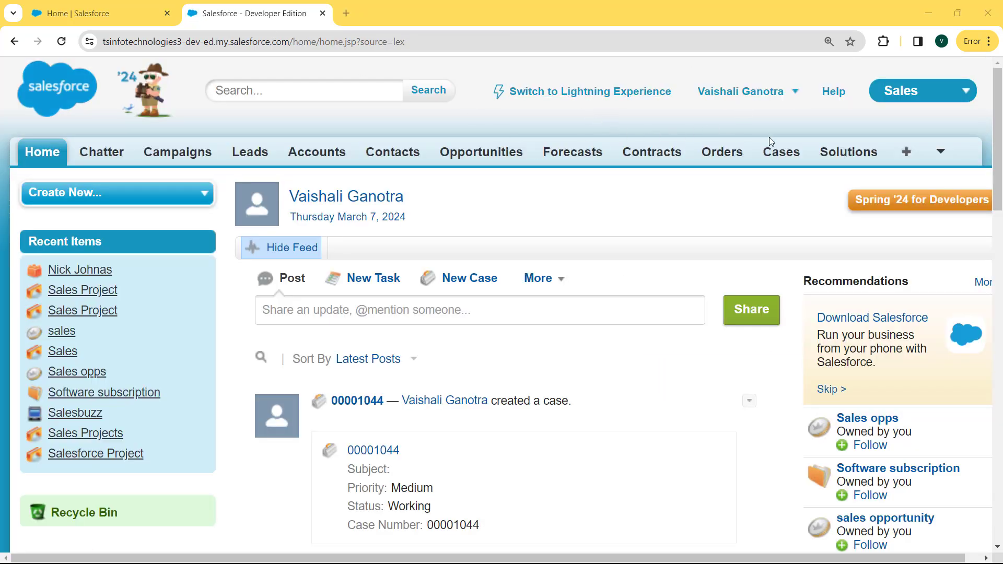
left_click(793, 93)
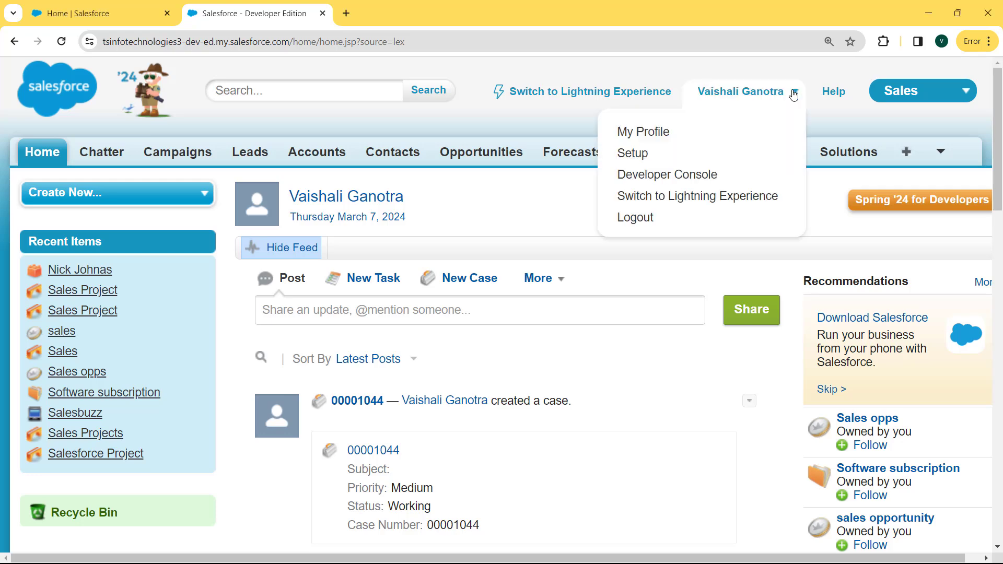
left_click(644, 163)
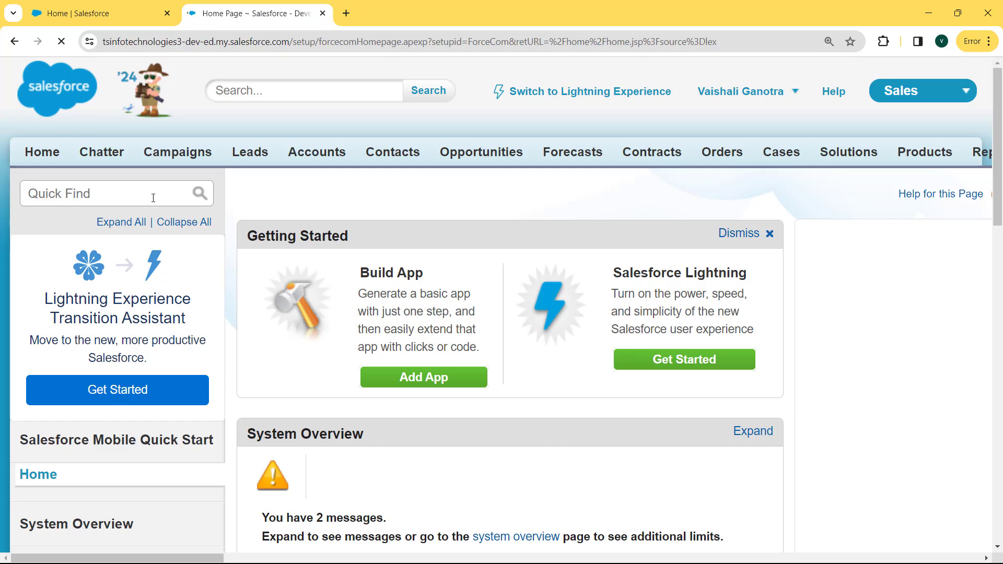
type("user")
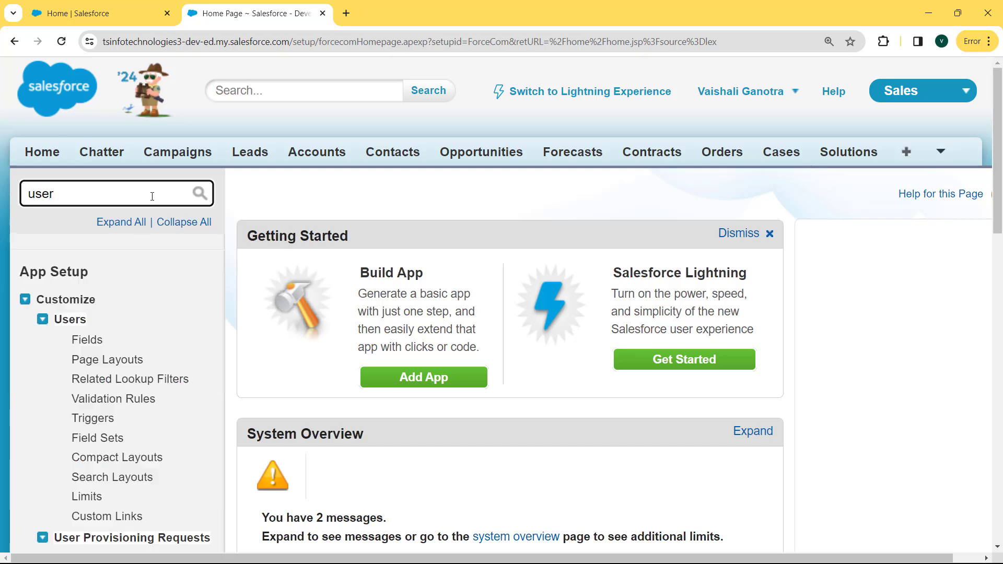
left_click(91, 343)
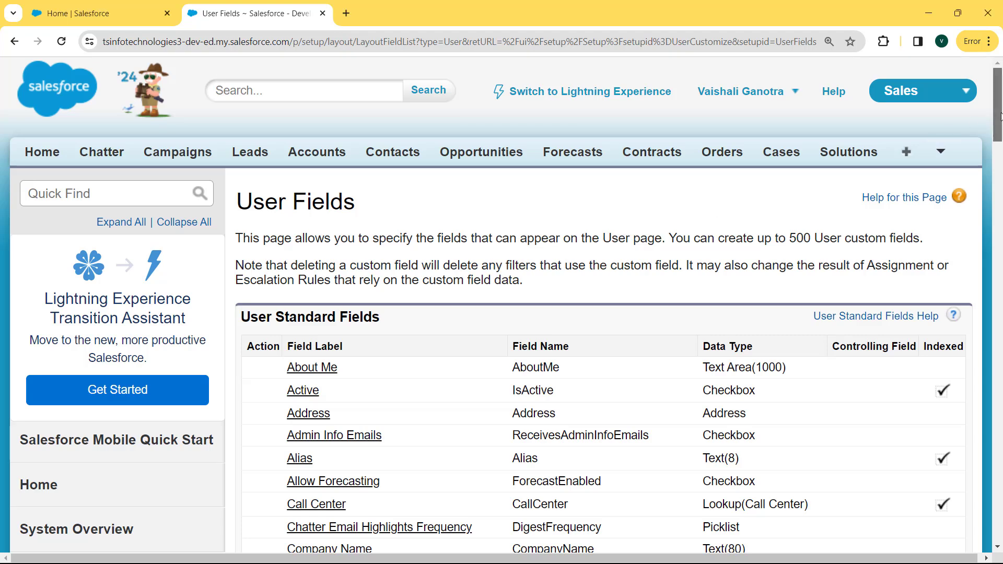
Open the User custom field Email (Email__c) from the User Custom Fields list.
left_click_drag(1001, 116, 1002, 283)
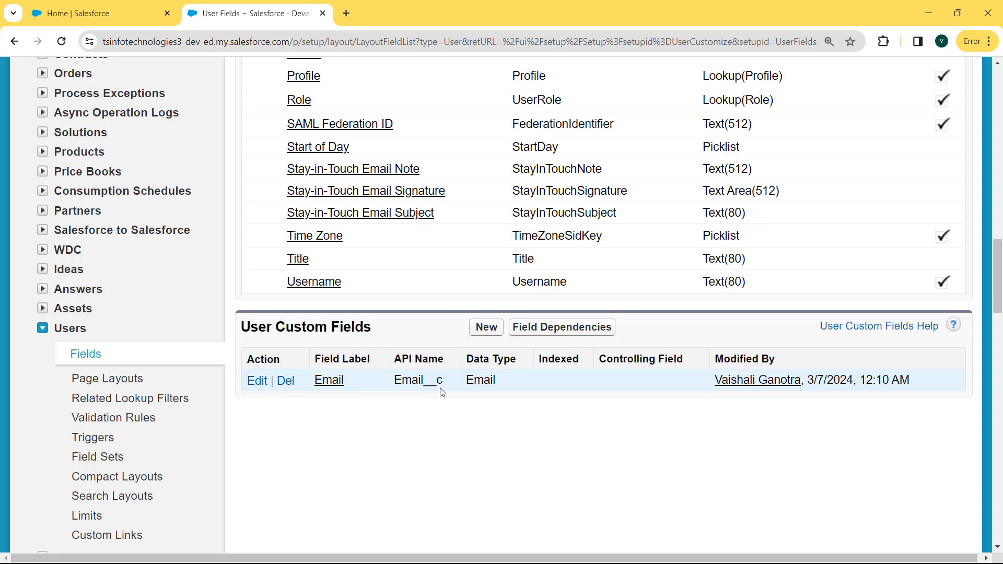
left_click(329, 380)
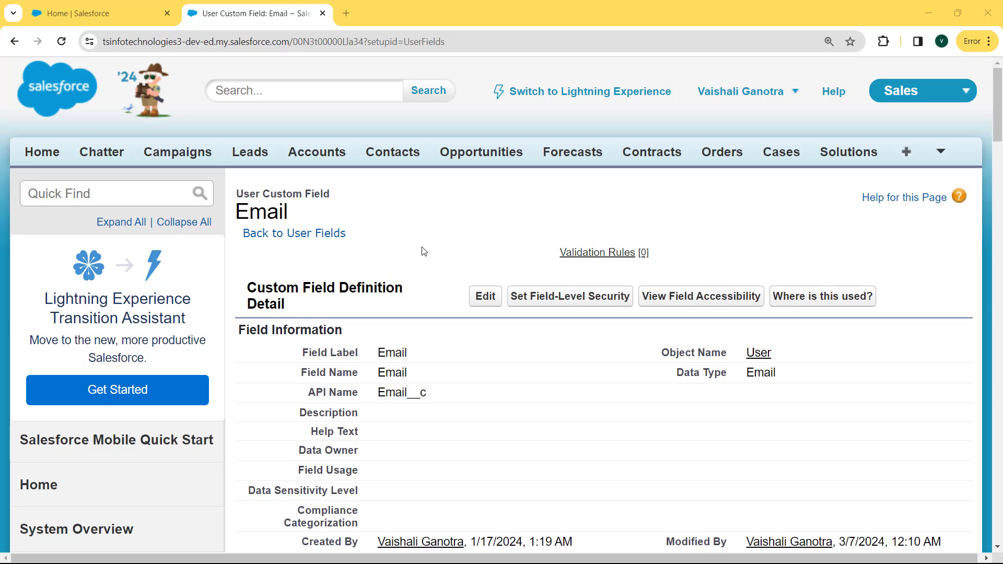
Edit the User Email field, tick Unique 'Do not allow duplicate values', and save.
left_click(484, 296)
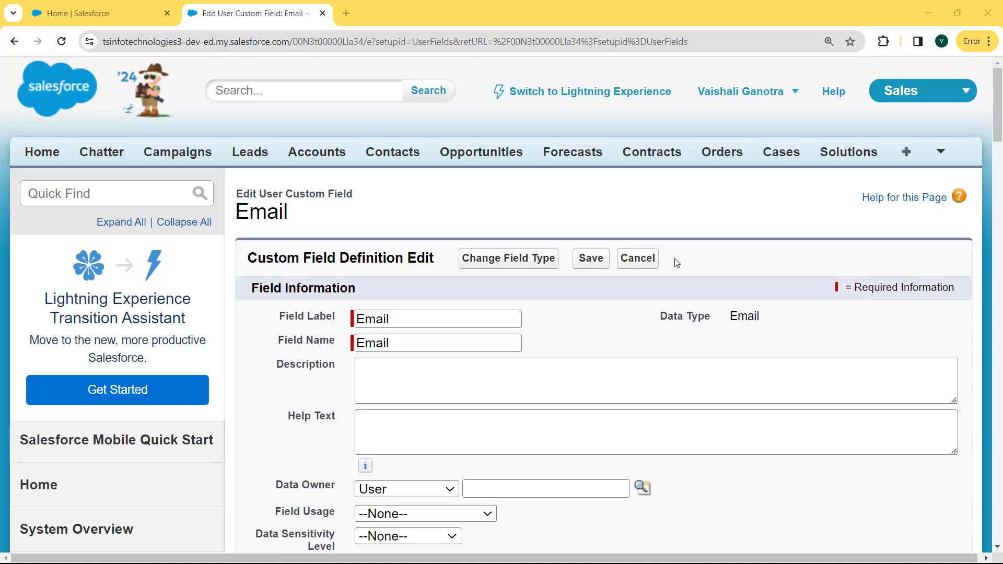
scroll(998, 187, "down", 5)
mouse_move(999, 187)
left_mouse_down()
mouse_move(997, 217)
mouse_move(998, 197)
left_mouse_up()
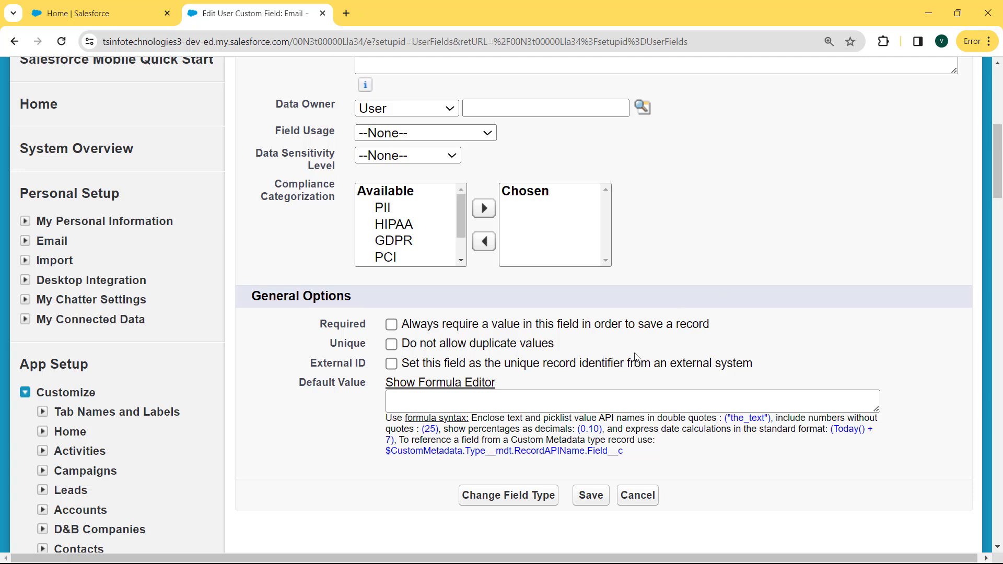
left_click(391, 345)
left_click(580, 496)
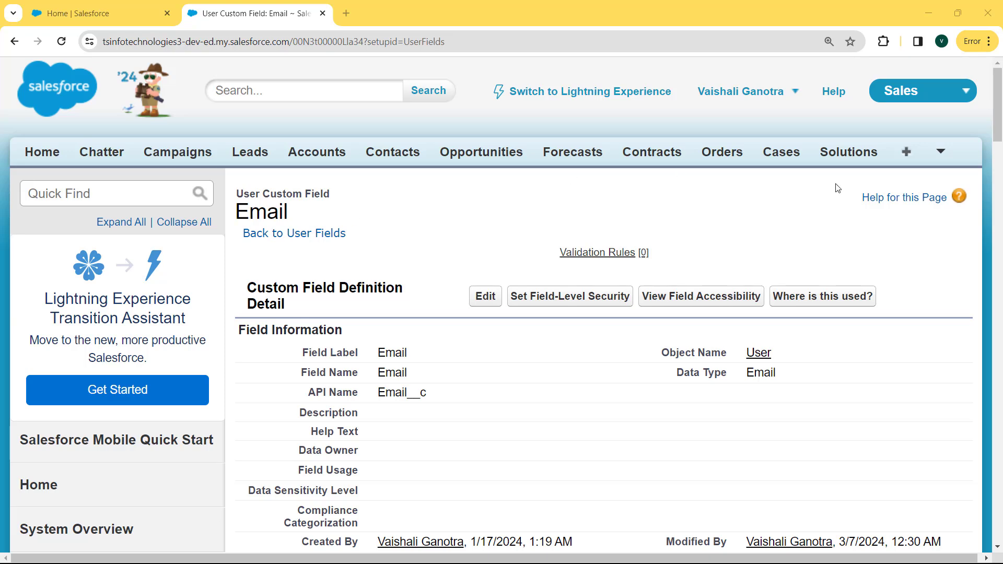
left_click_drag(1001, 104, 1001, 156)
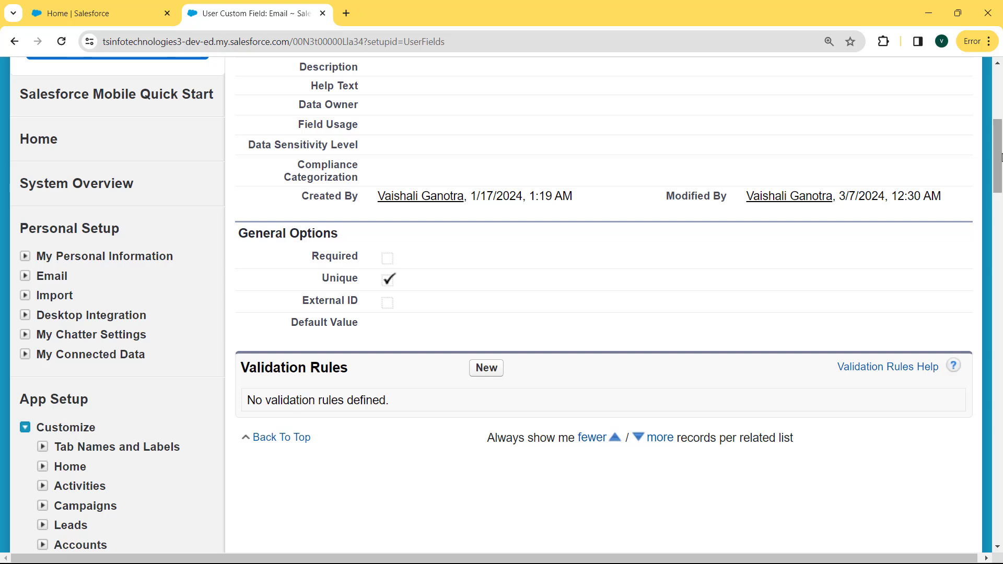